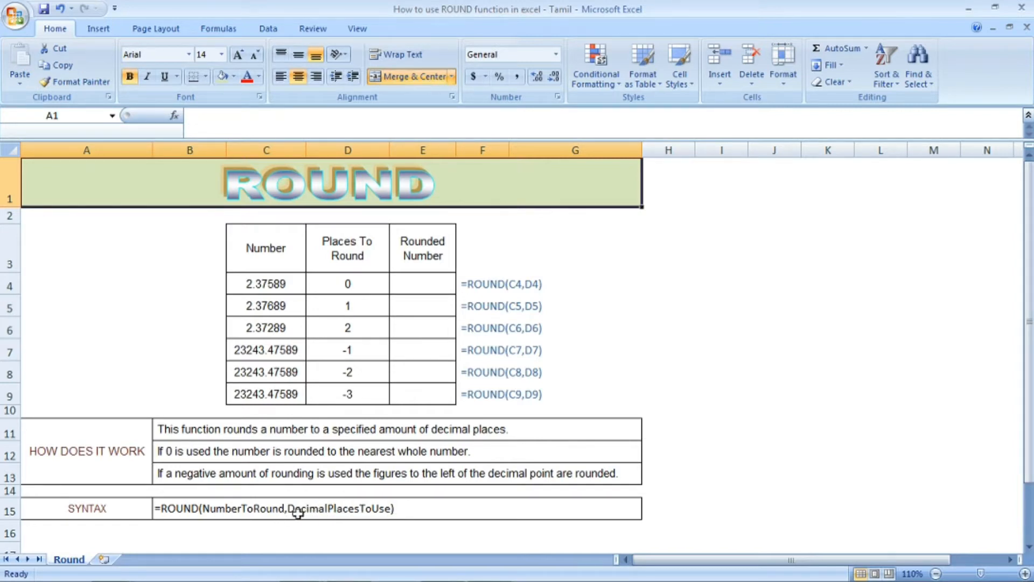
# Enter the formula =ROUND(C4,D4) in cell E4 to round the first number by its places value
pyautogui.click(430, 283)
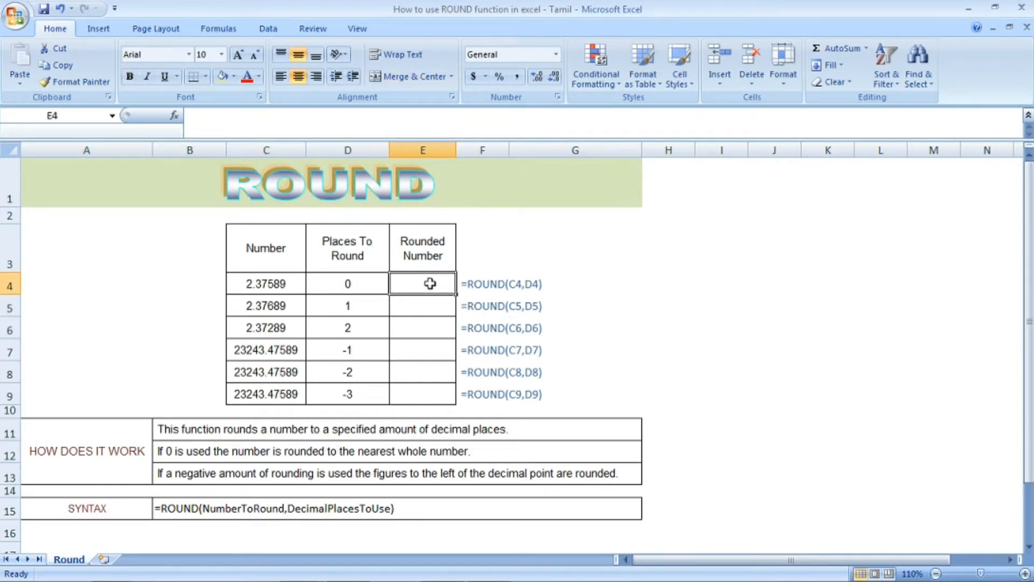
pyautogui.write('=round')
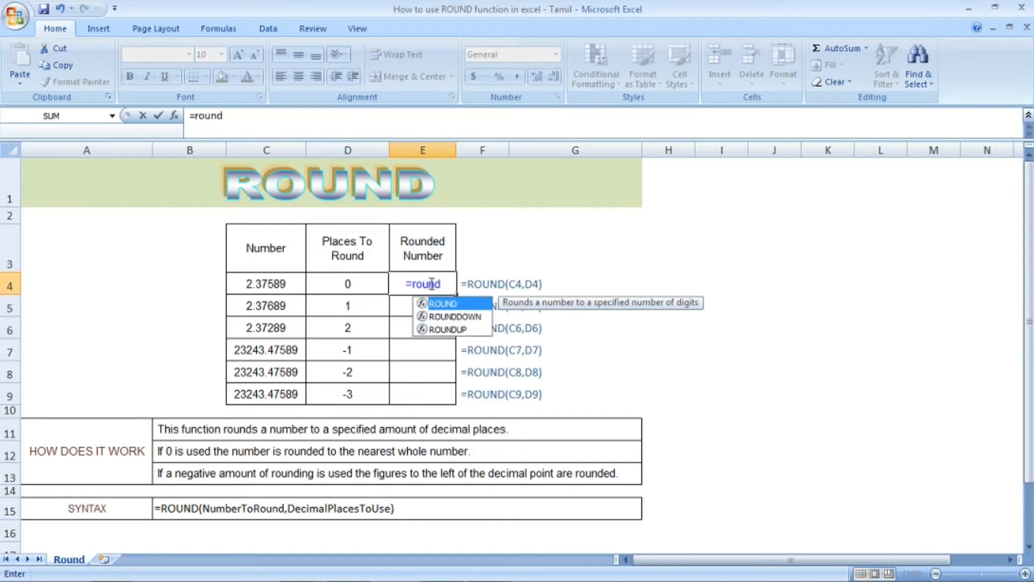
pyautogui.write('(')
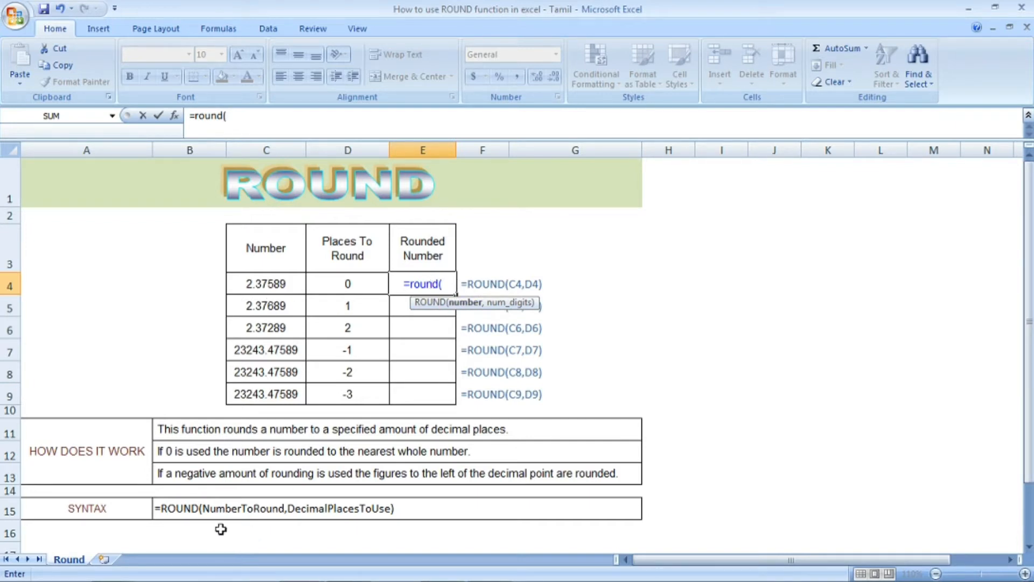
pyautogui.click(271, 279)
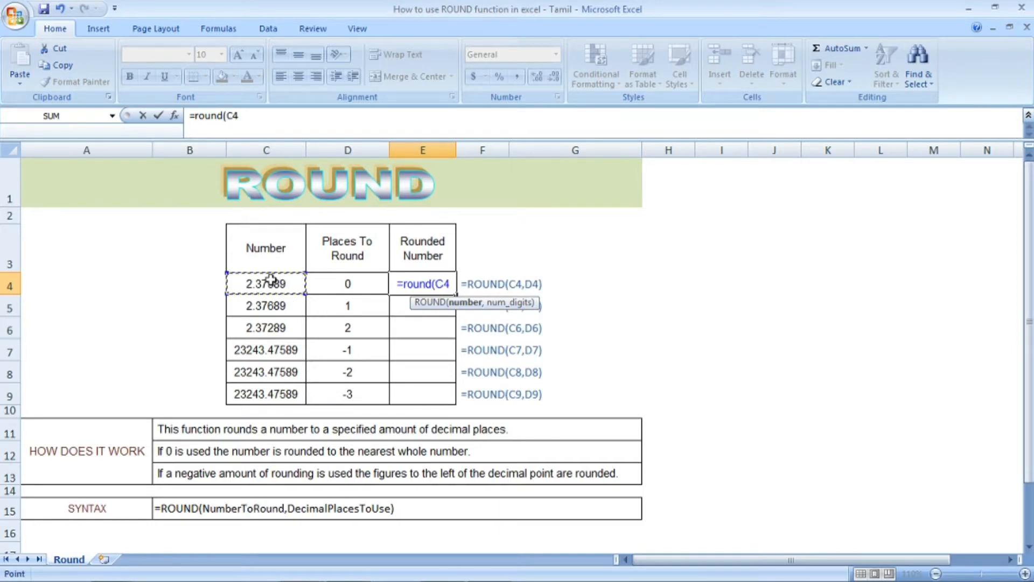
pyautogui.write(',')
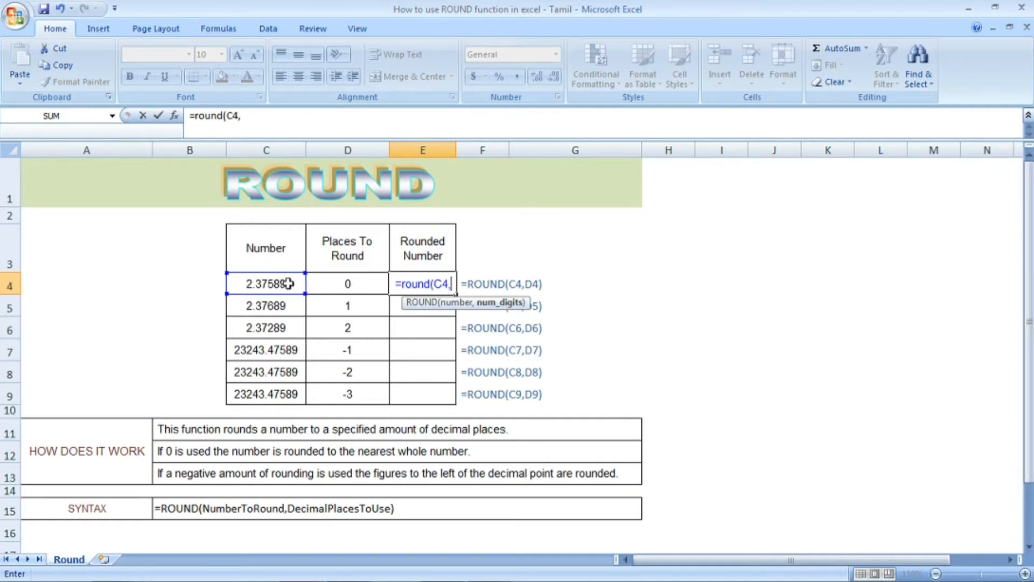
pyautogui.click(364, 284)
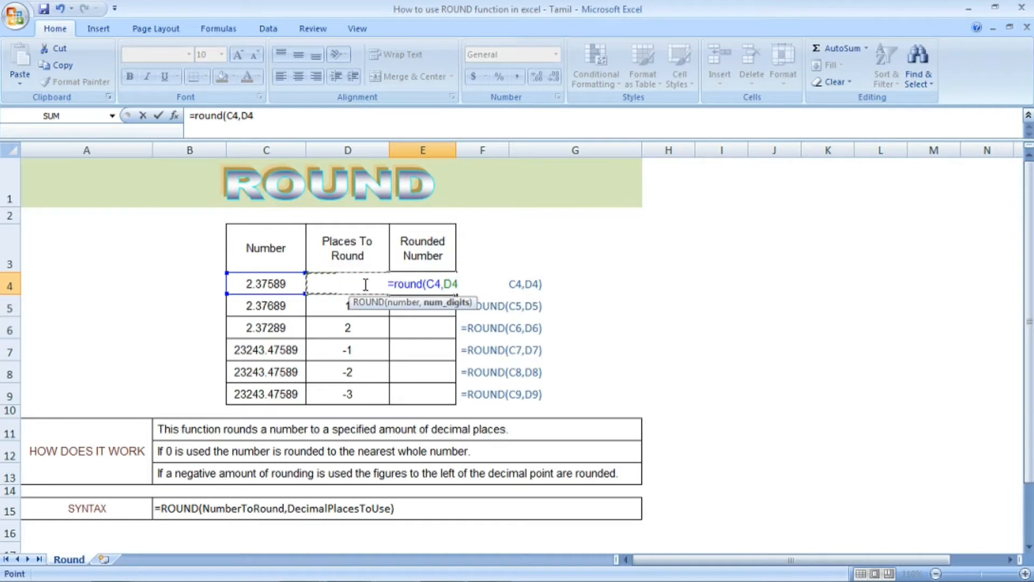
pyautogui.write(')')
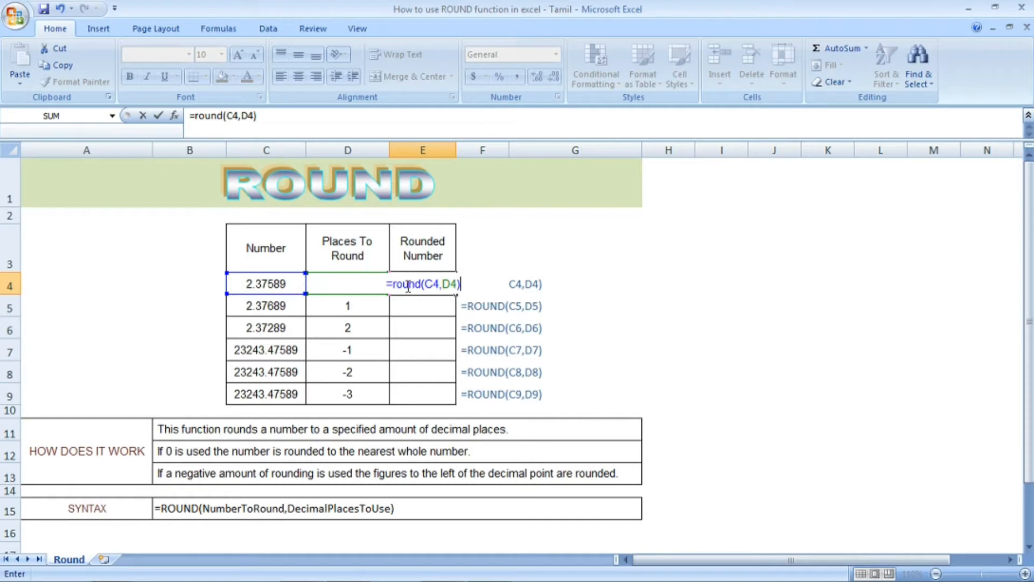
pyautogui.press('Return')
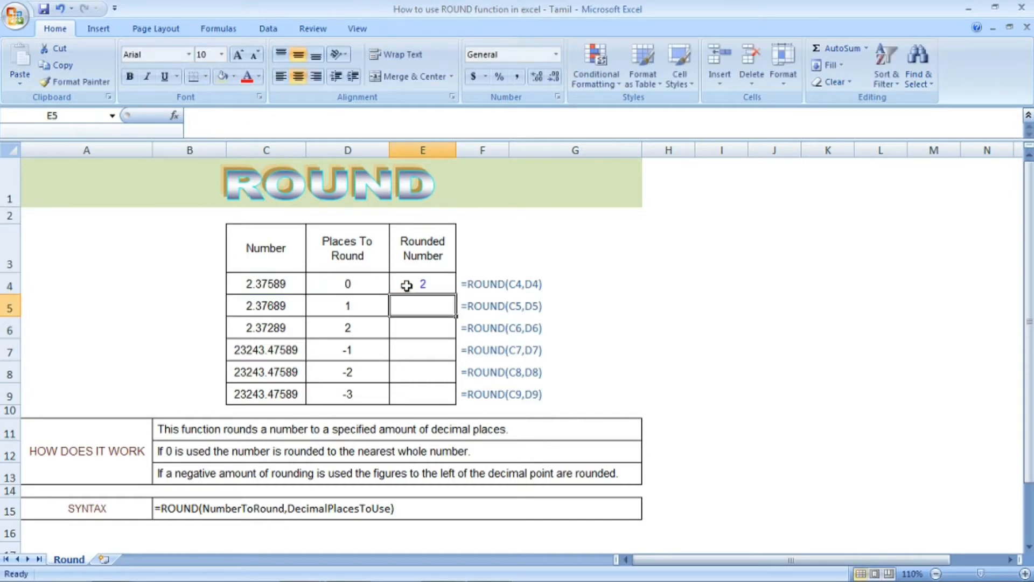
pyautogui.click(407, 285)
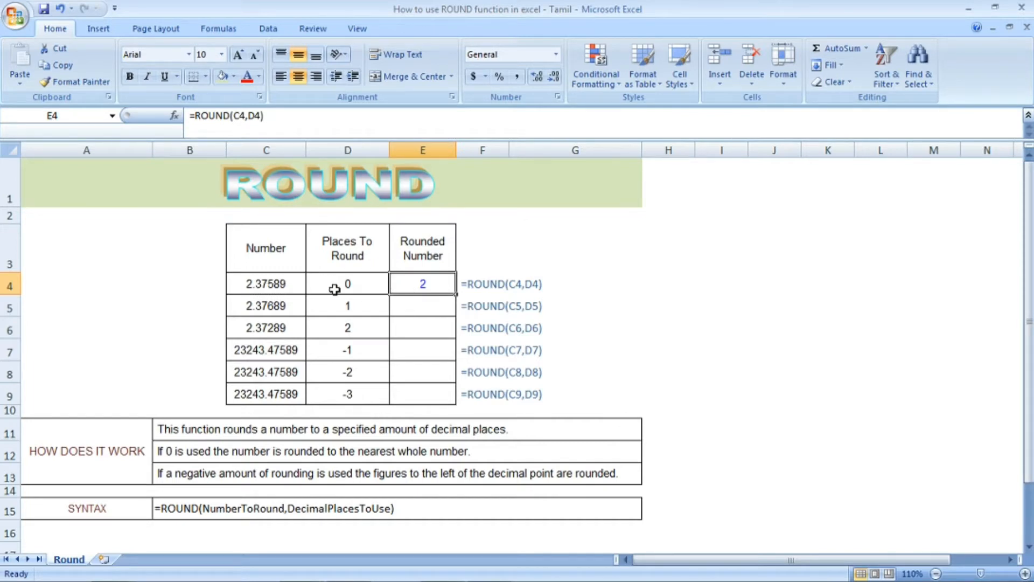
# Change the number in cell C4 to 2.57589 and check the rounded value in E4
pyautogui.click(259, 283)
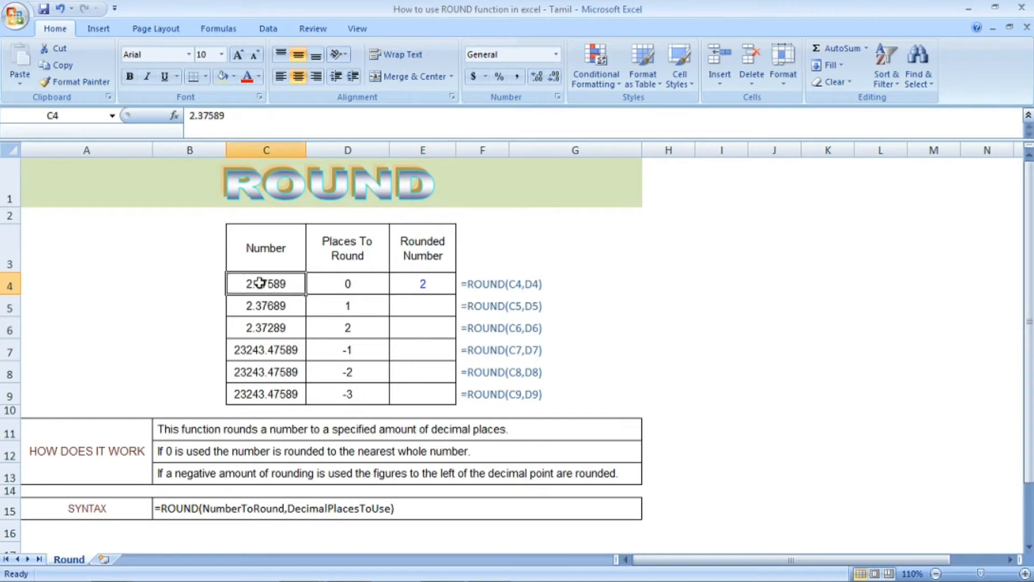
pyautogui.doubleClick(260, 282)
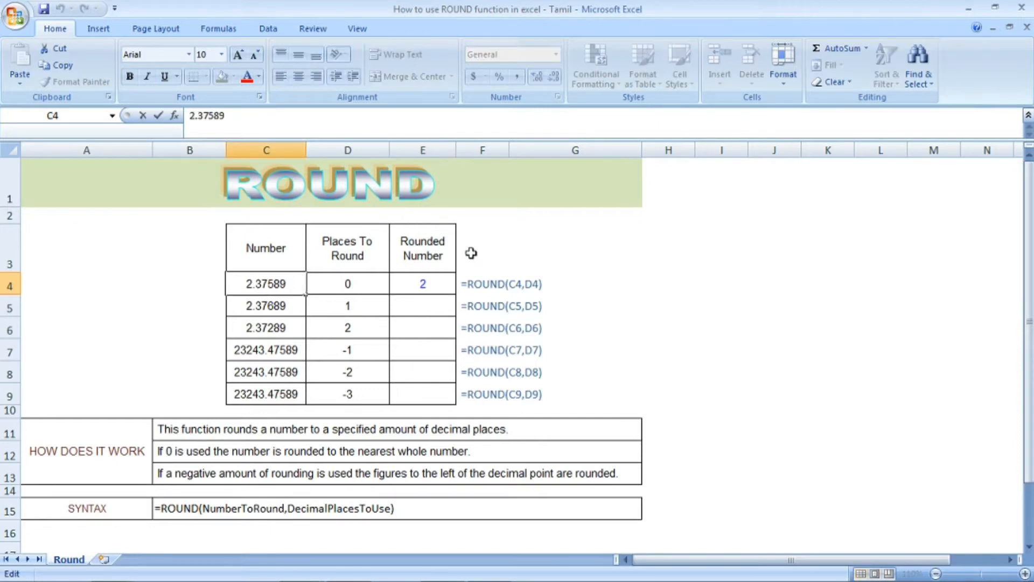
pyautogui.press('BackSpace')
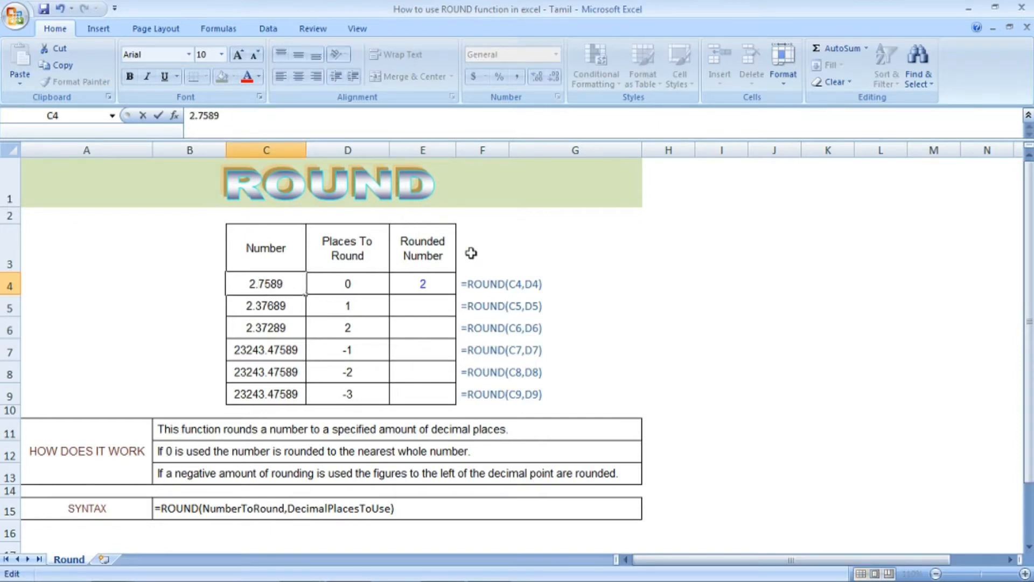
pyautogui.write('5')
pyautogui.press('Return')
pyautogui.click(428, 284)
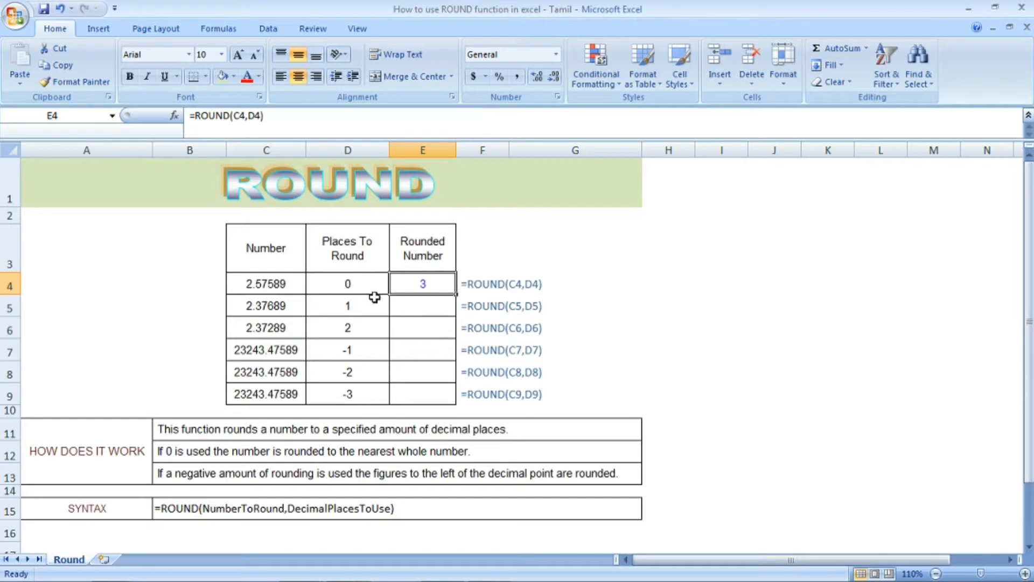
# Enter the formula =ROUND(C5,D5) in cell E5 to round the second number by its places value
pyautogui.click(420, 309)
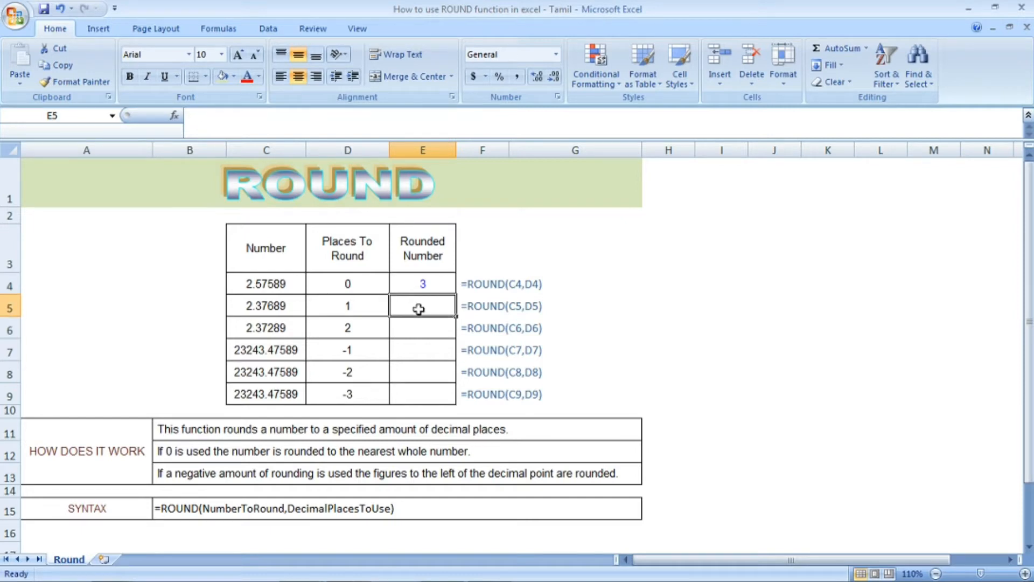
pyautogui.write('=round')
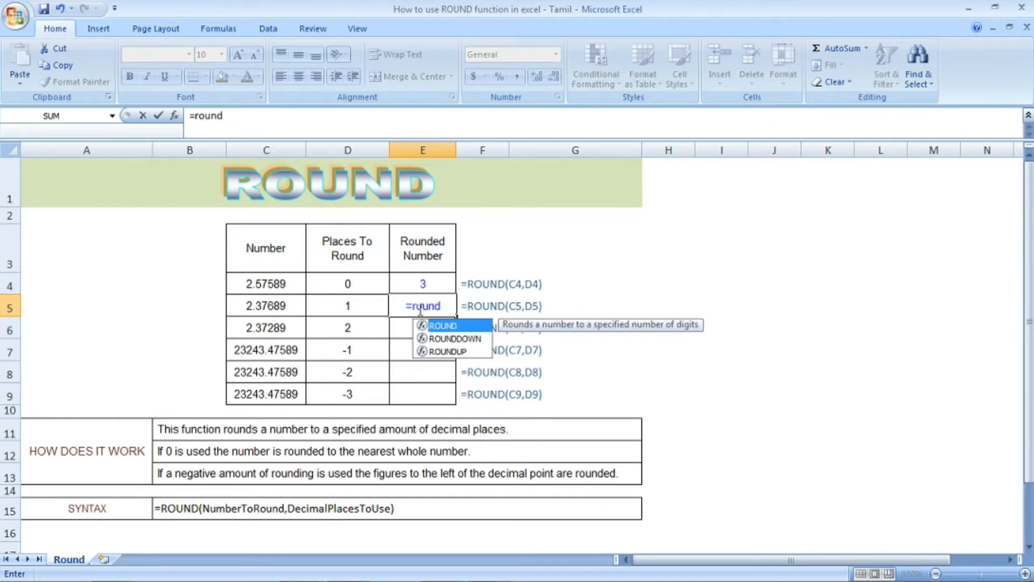
pyautogui.write('(')
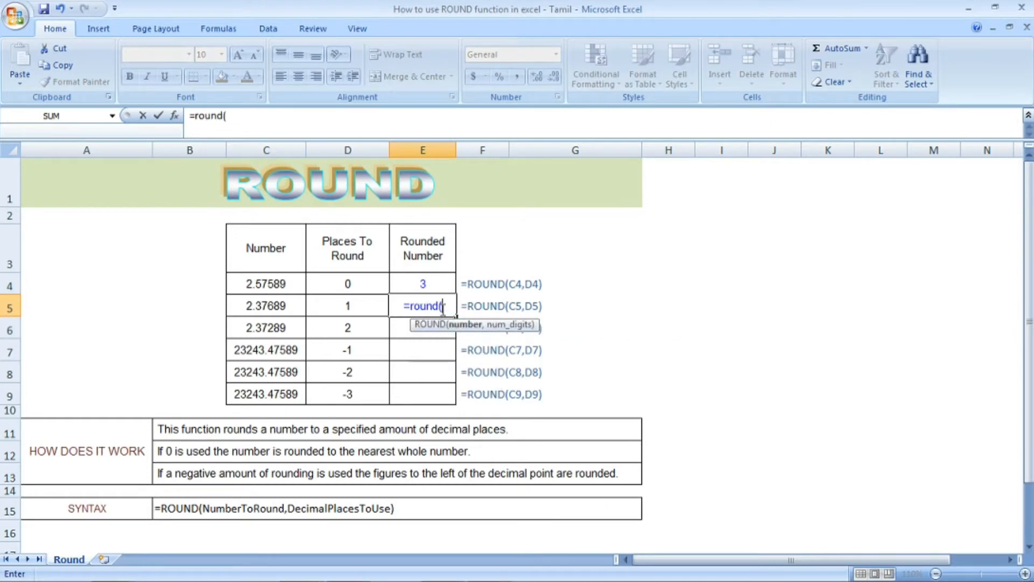
pyautogui.click(278, 306)
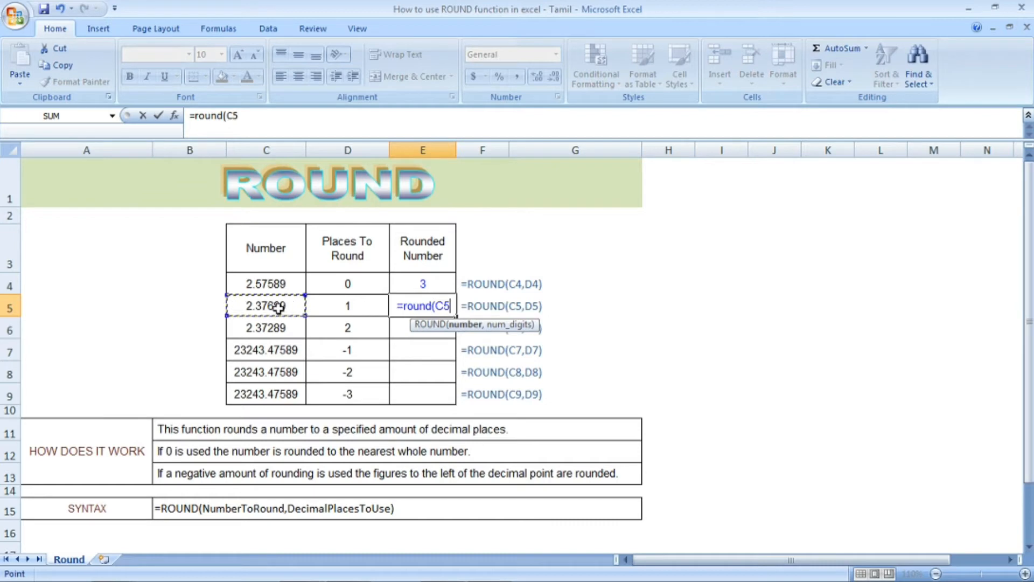
pyautogui.write(',')
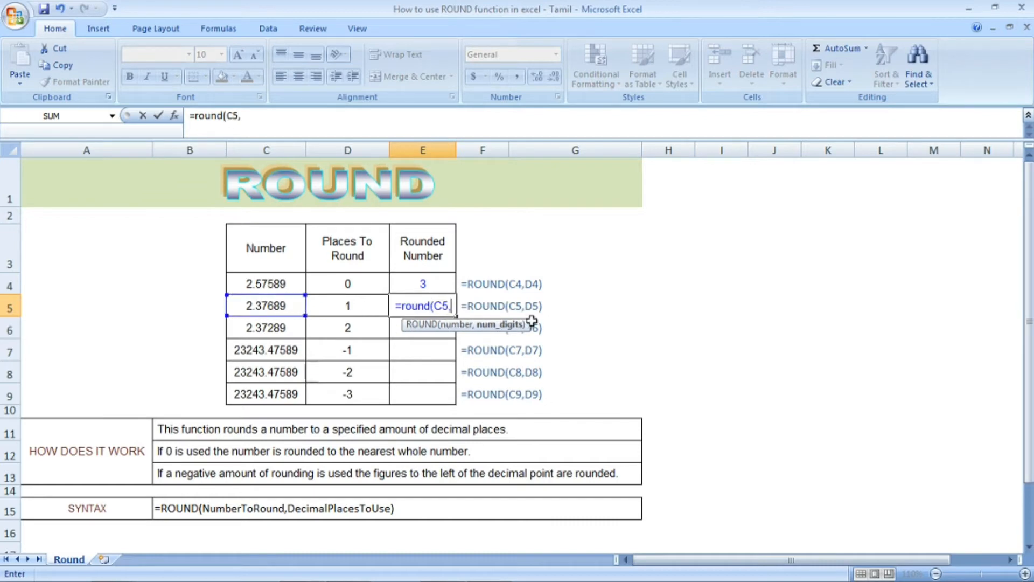
pyautogui.click(364, 306)
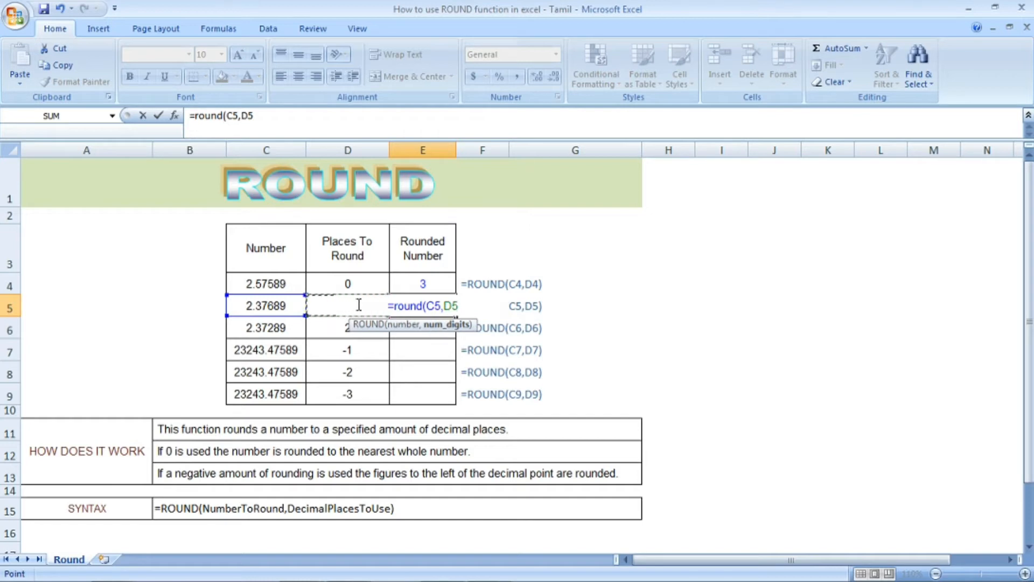
pyautogui.write(')')
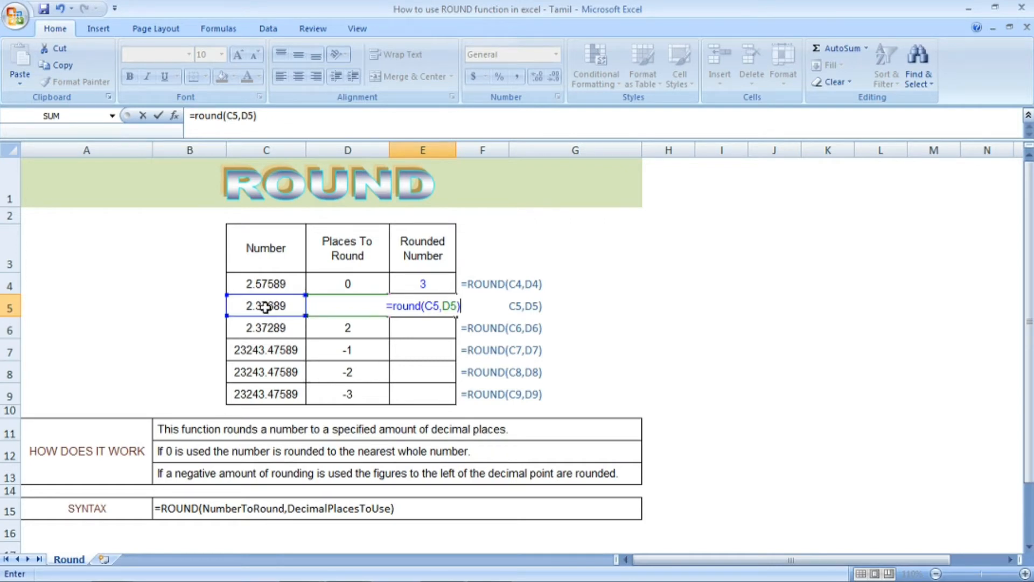
pyautogui.press('Return')
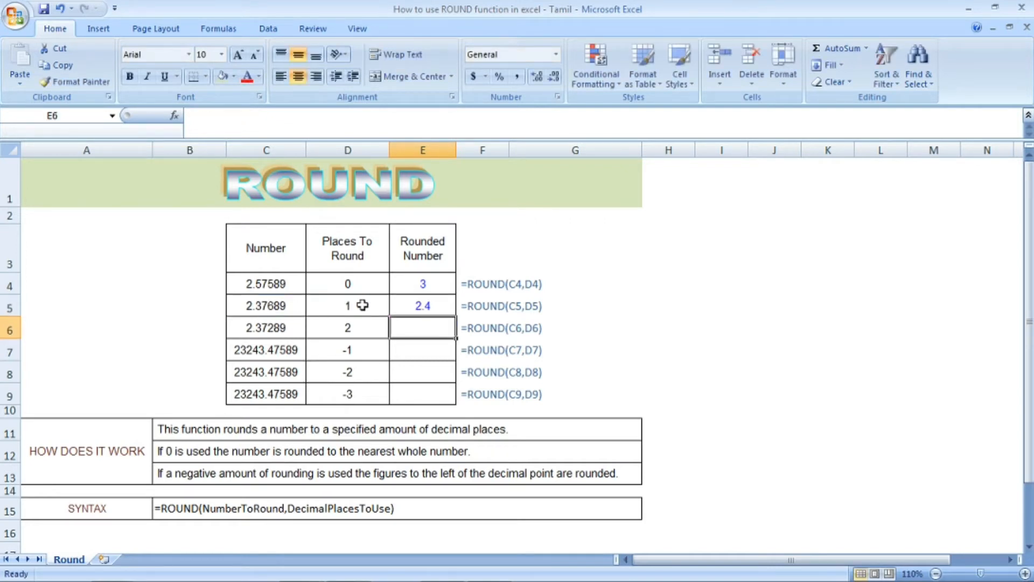
# Fill the ROUND formula from cell E5 down into E6 and check the places value in D6
pyautogui.click(446, 305)
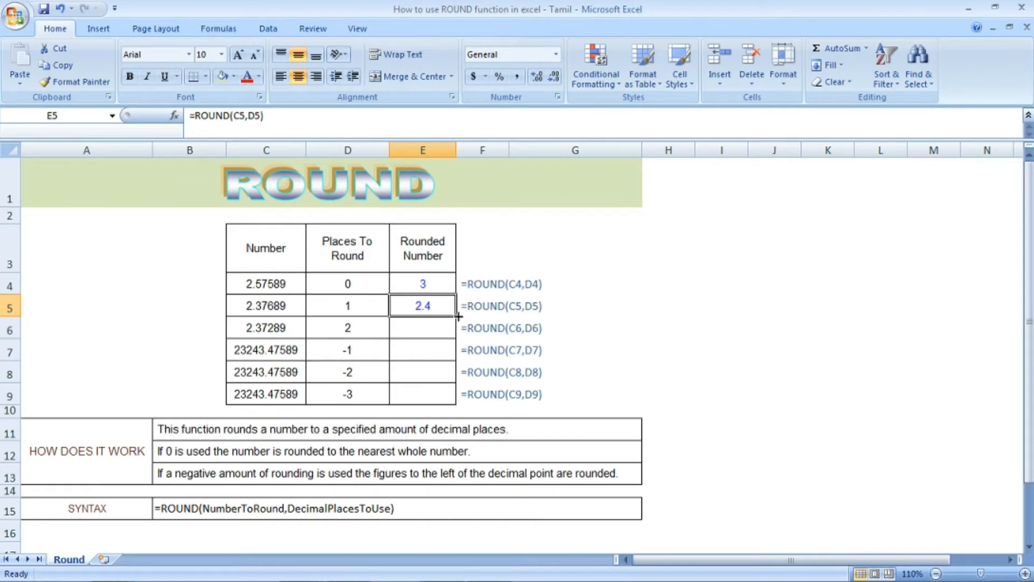
pyautogui.moveTo(455, 316); pyautogui.dragTo(455, 337)
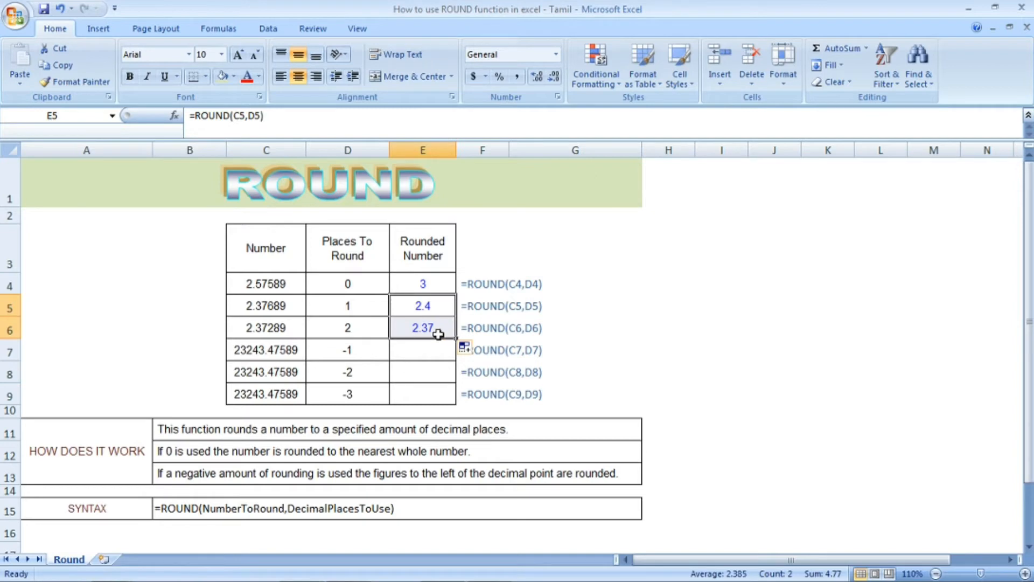
pyautogui.click(363, 328)
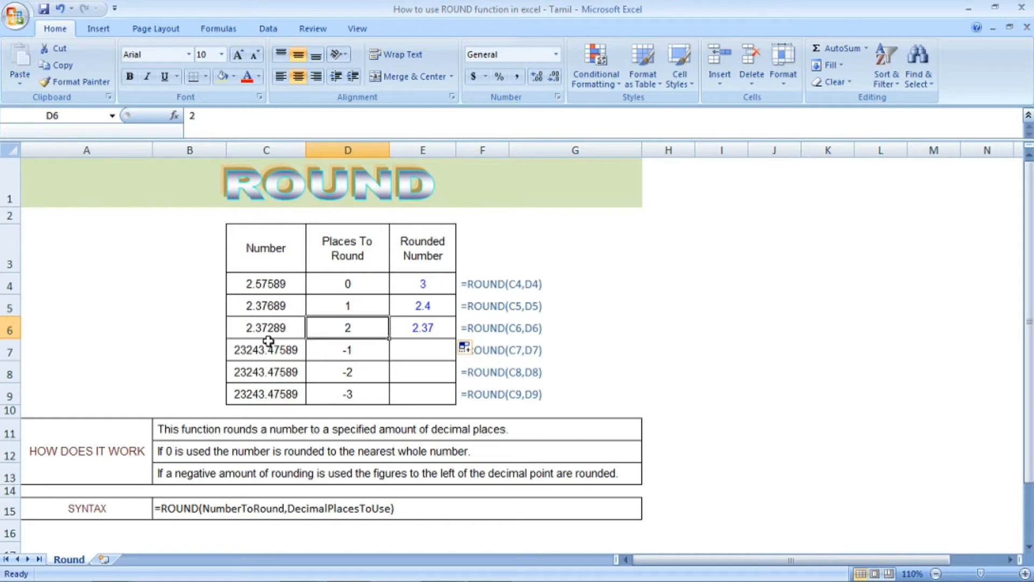
# Enter the formula =ROUND(C7,D7) in cell E7 to round the number using negative places
pyautogui.click(427, 348)
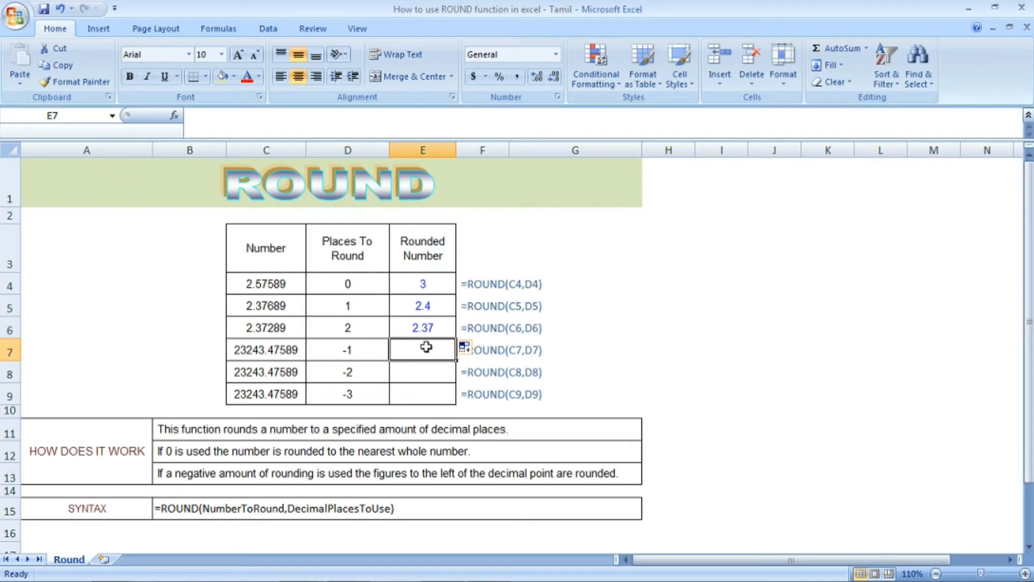
pyautogui.write('=')
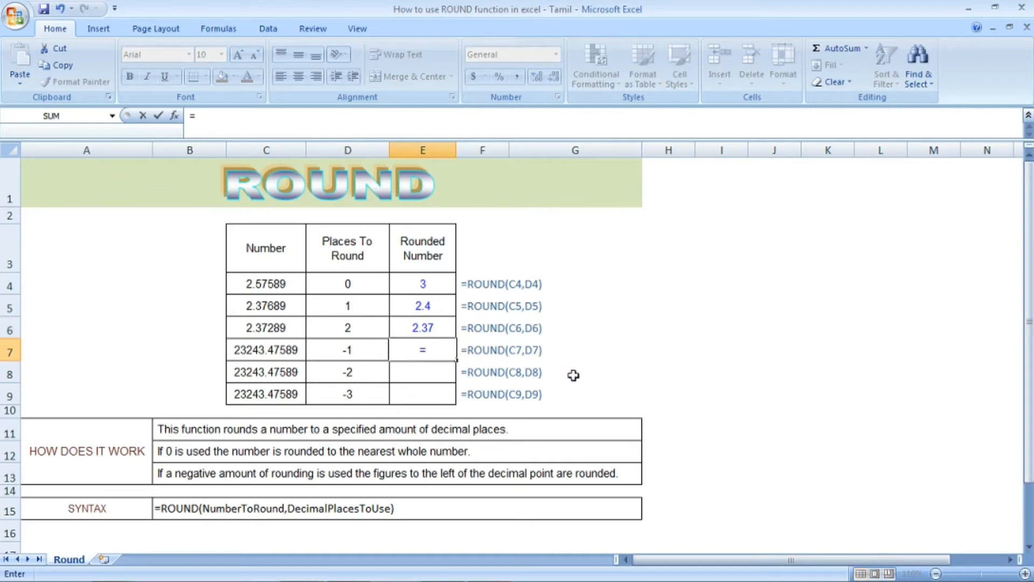
pyautogui.write('round(')
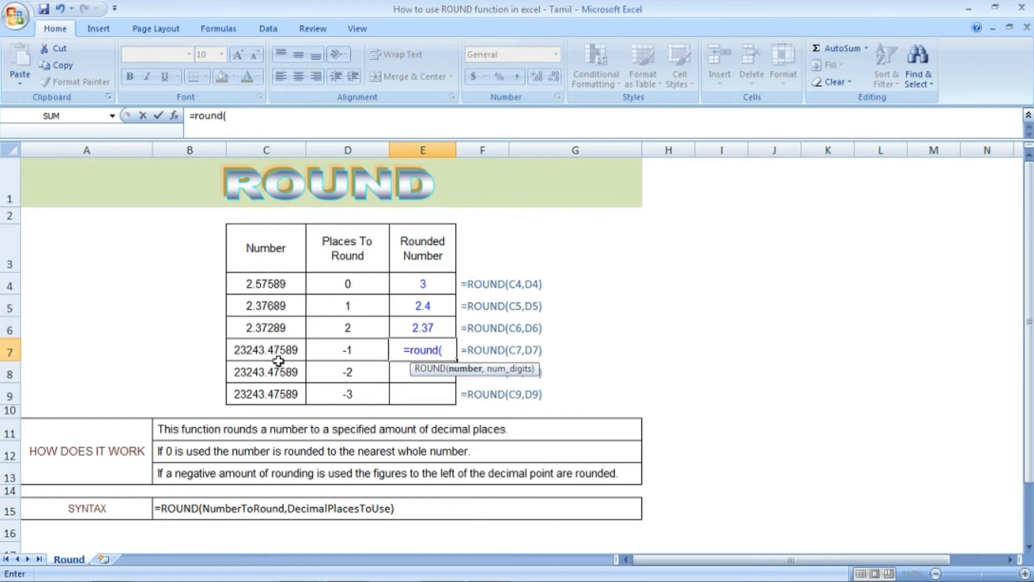
pyautogui.click(261, 351)
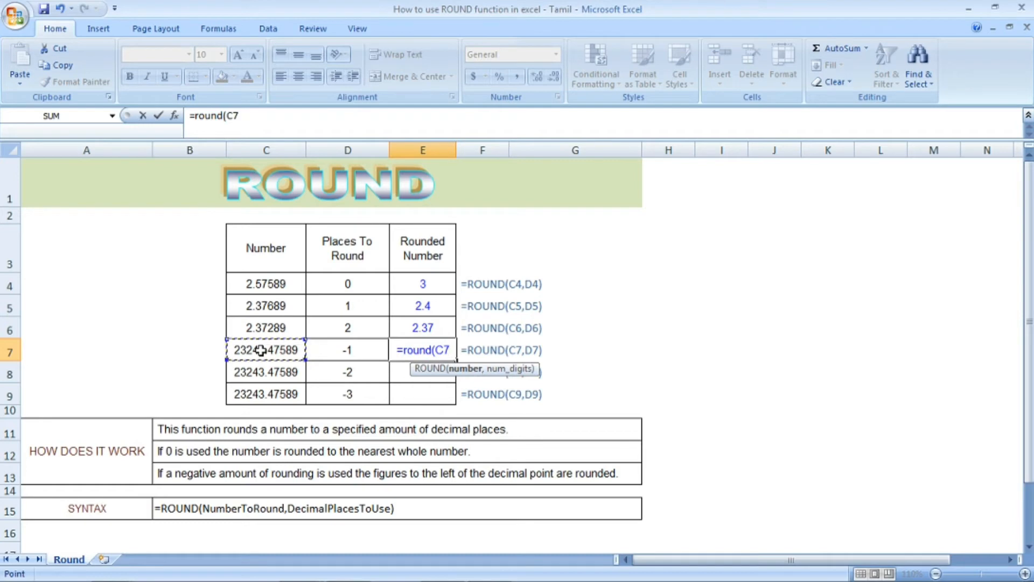
pyautogui.write(',')
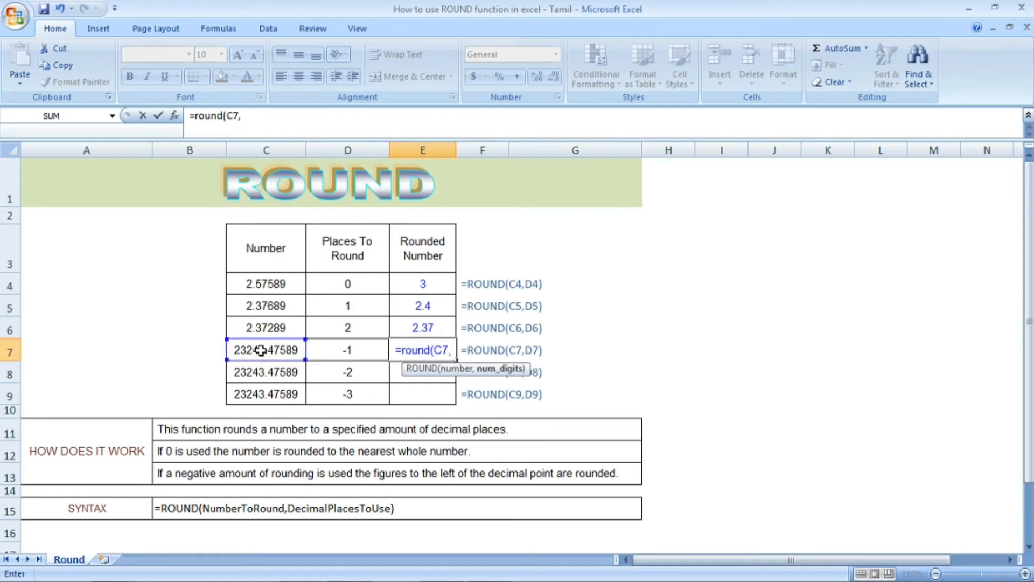
pyautogui.click(339, 349)
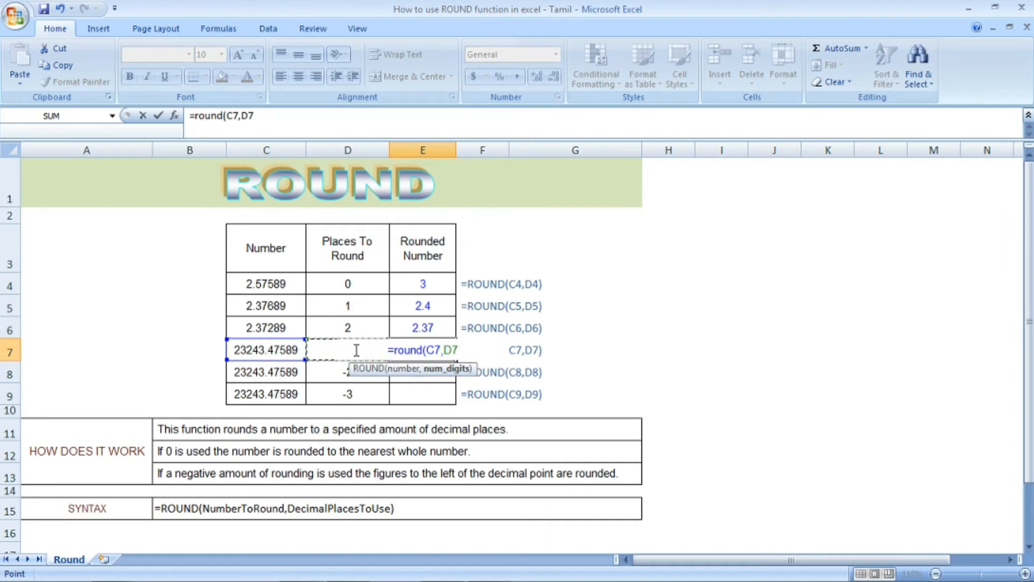
pyautogui.write(')')
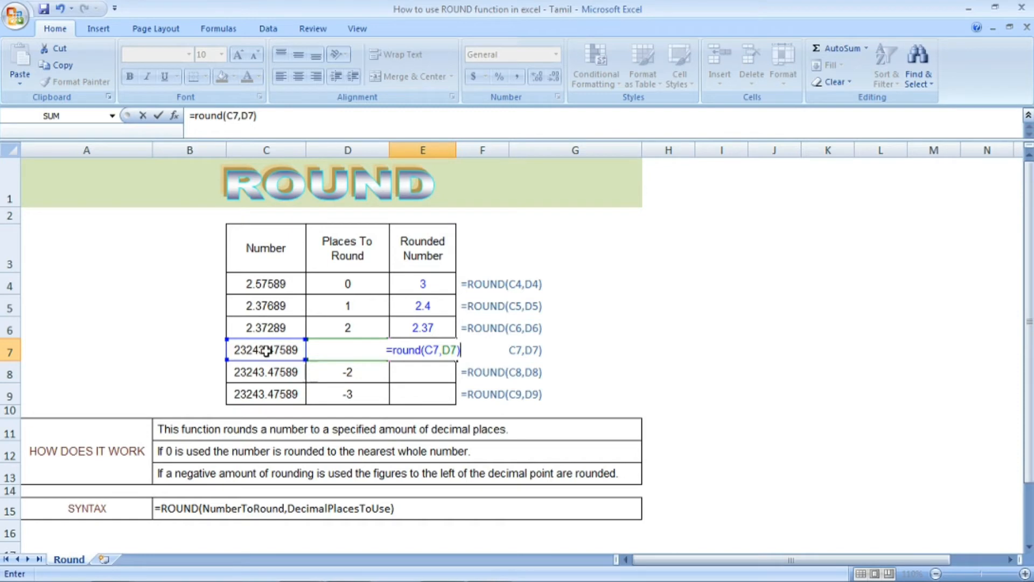
pyautogui.press('Return')
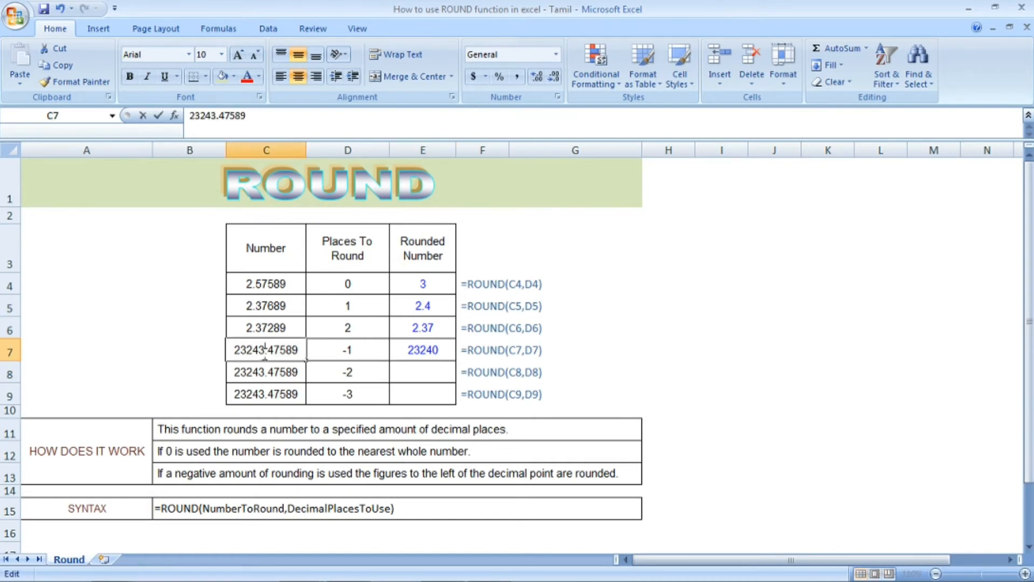
# Change the number in cell C7 to 23245.47589
pyautogui.doubleClick(264, 352)
pyautogui.press('BackSpace')
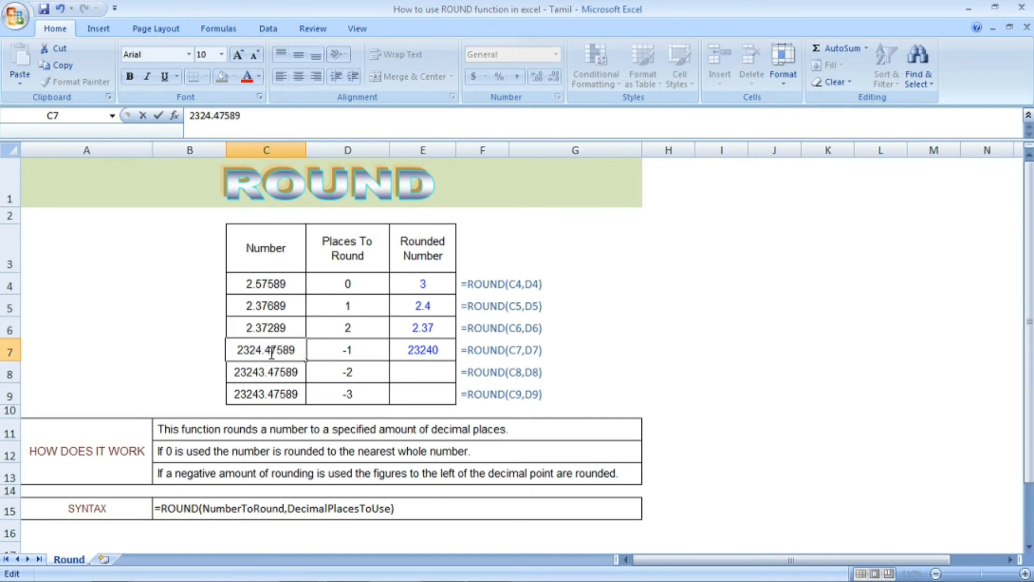
pyautogui.write('5')
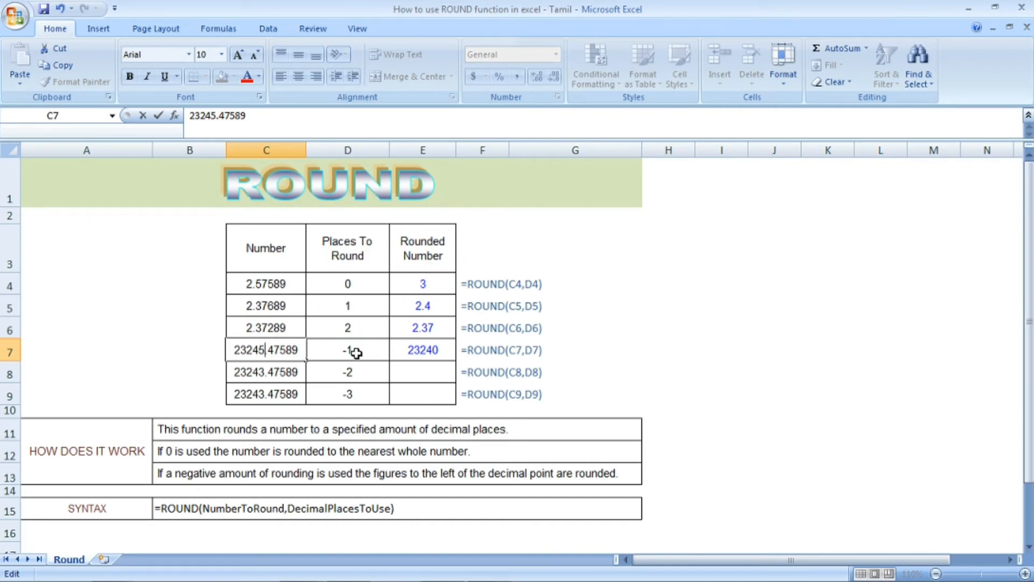
pyautogui.press('Return')
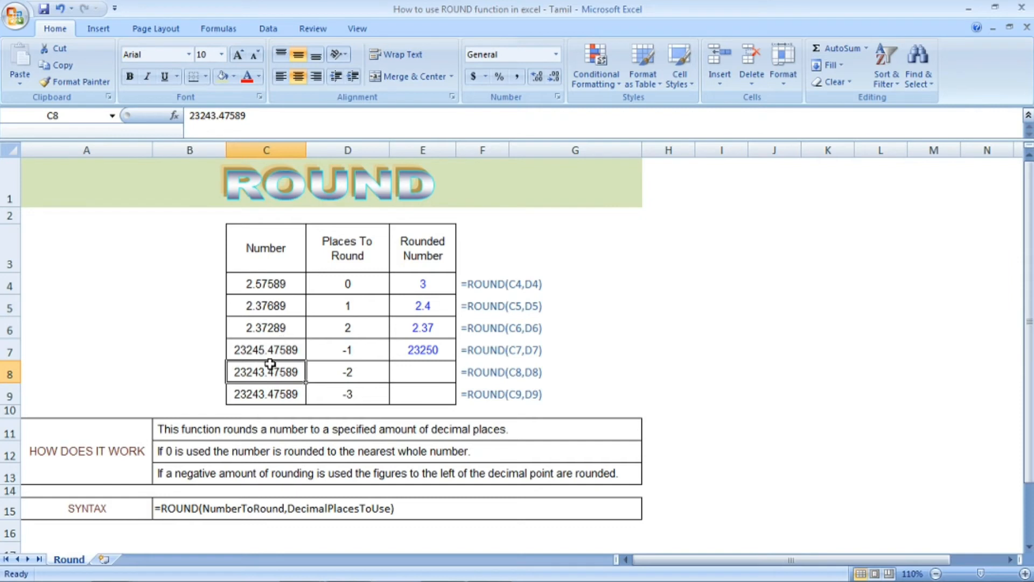
# Enter the formula =ROUND(C8,D8) in cell E8 to round the number in C8 by its negative places value
pyautogui.click(444, 375)
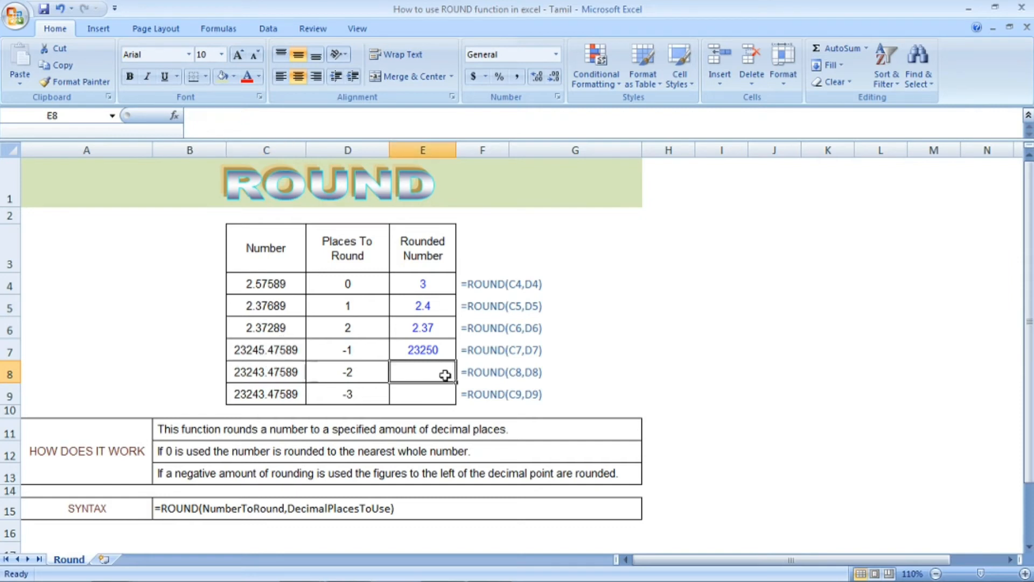
pyautogui.write('=round(')
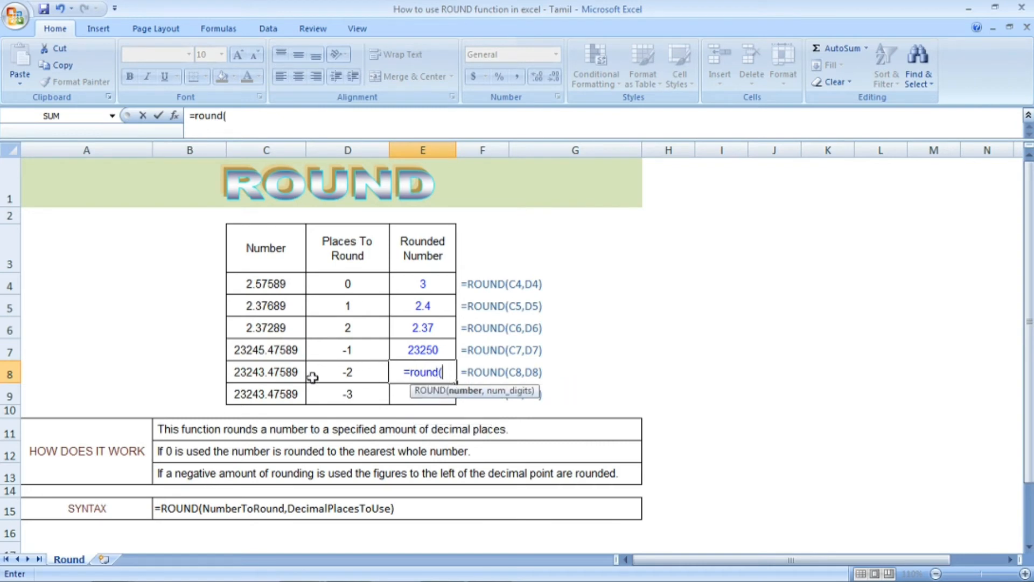
pyautogui.click(275, 372)
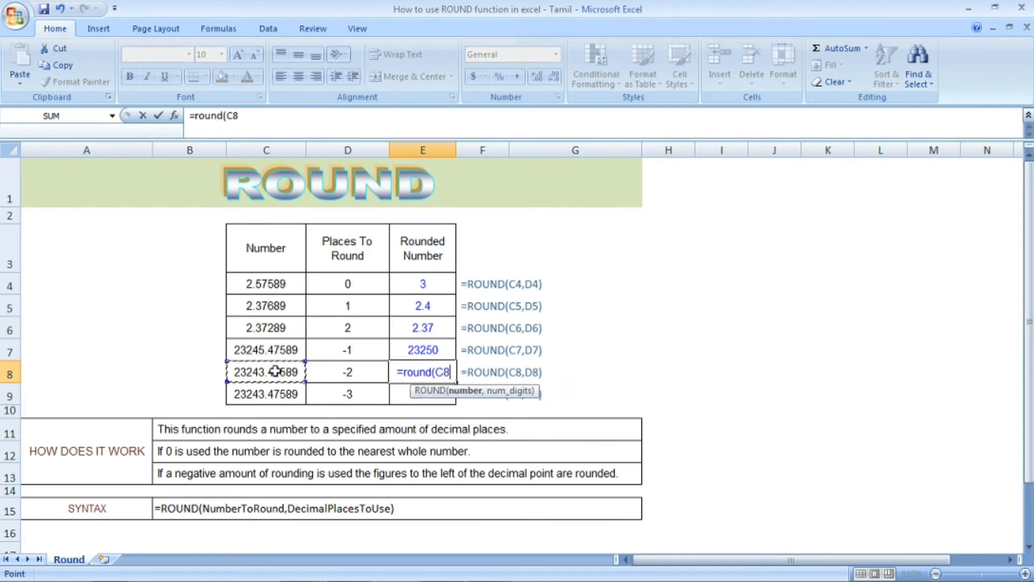
pyautogui.write(',')
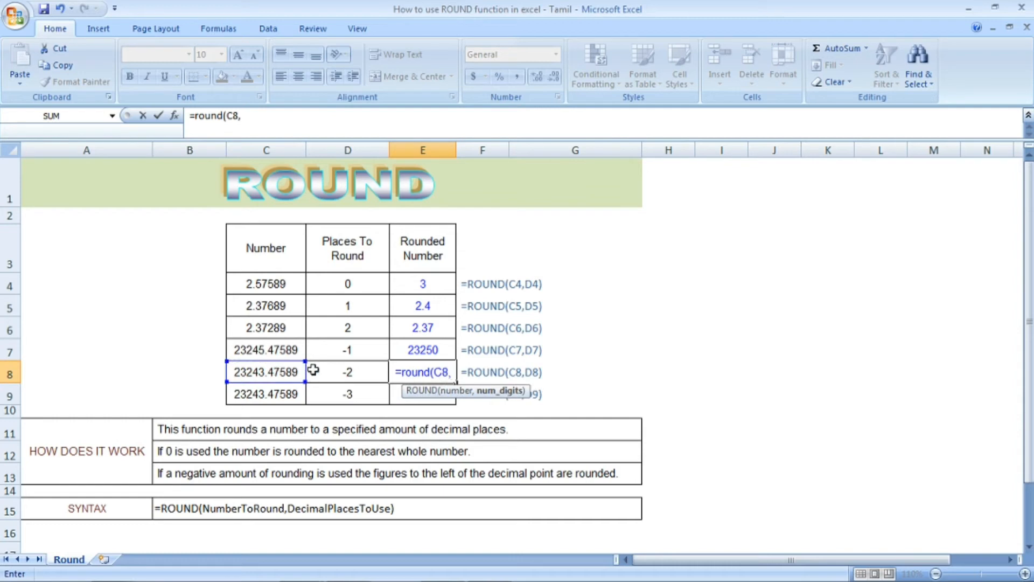
pyautogui.click(333, 370)
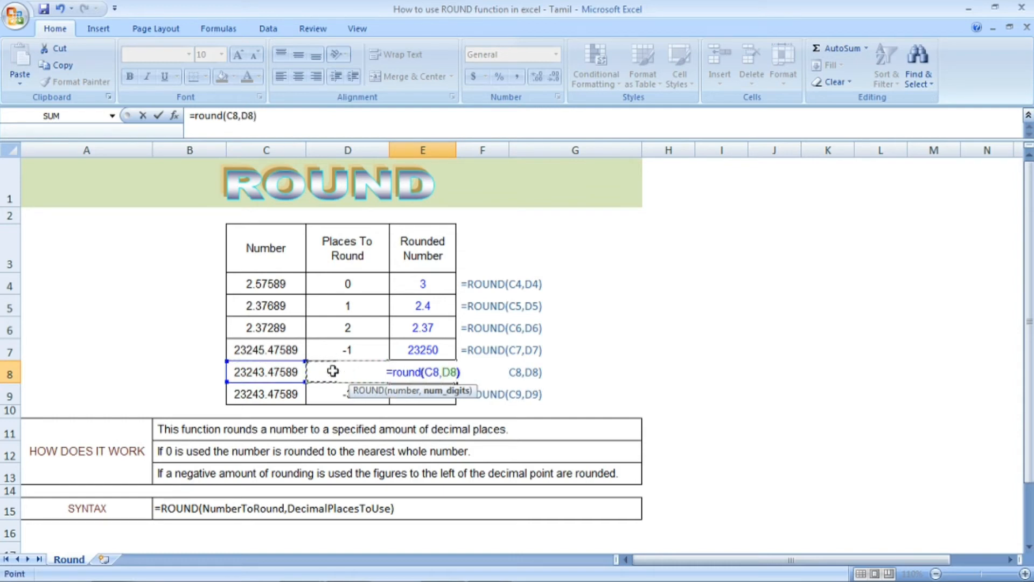
pyautogui.write(')')
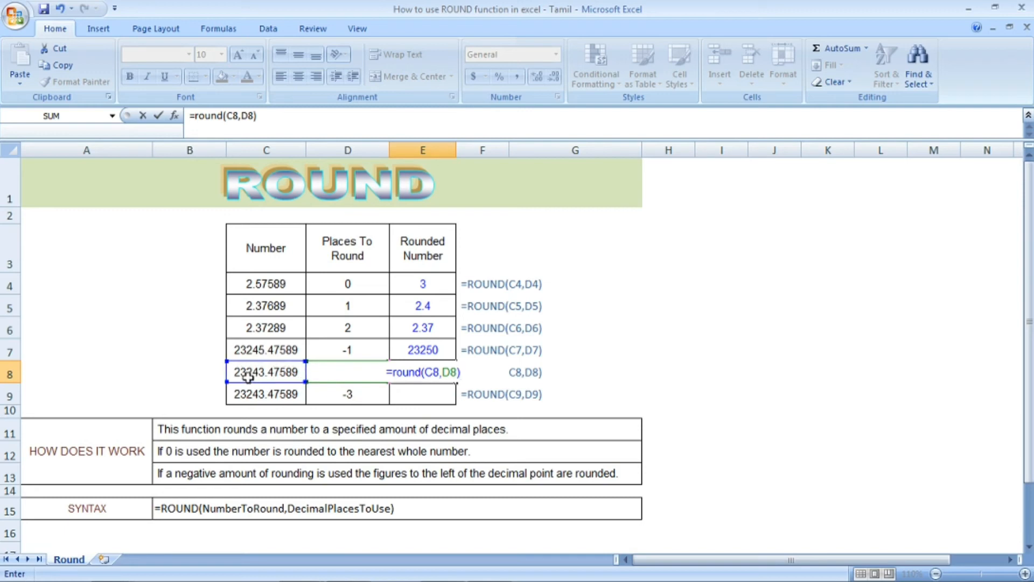
pyautogui.press('Return')
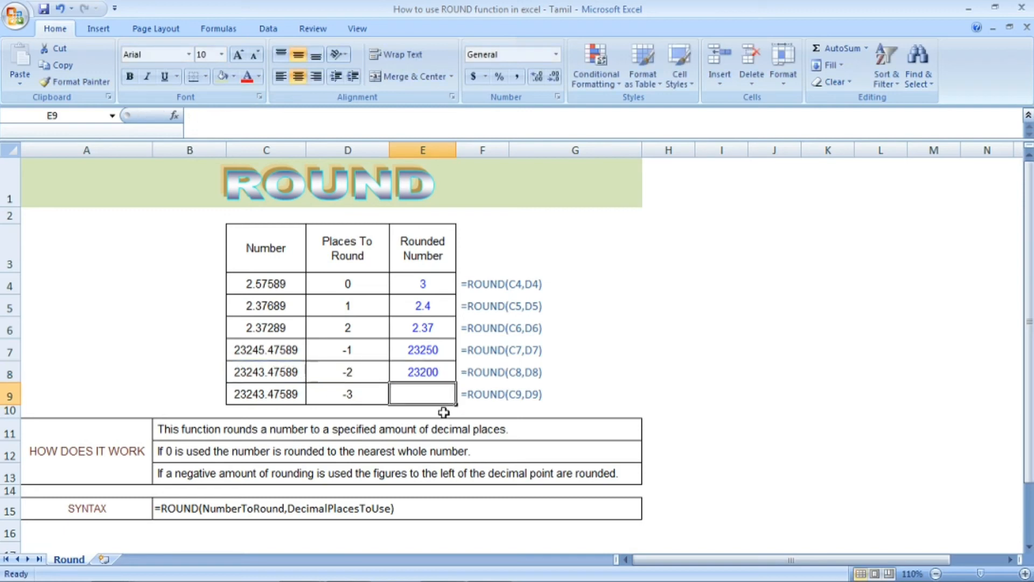
# Fill the ROUND formula from cell E8 down into E9
pyautogui.click(444, 373)
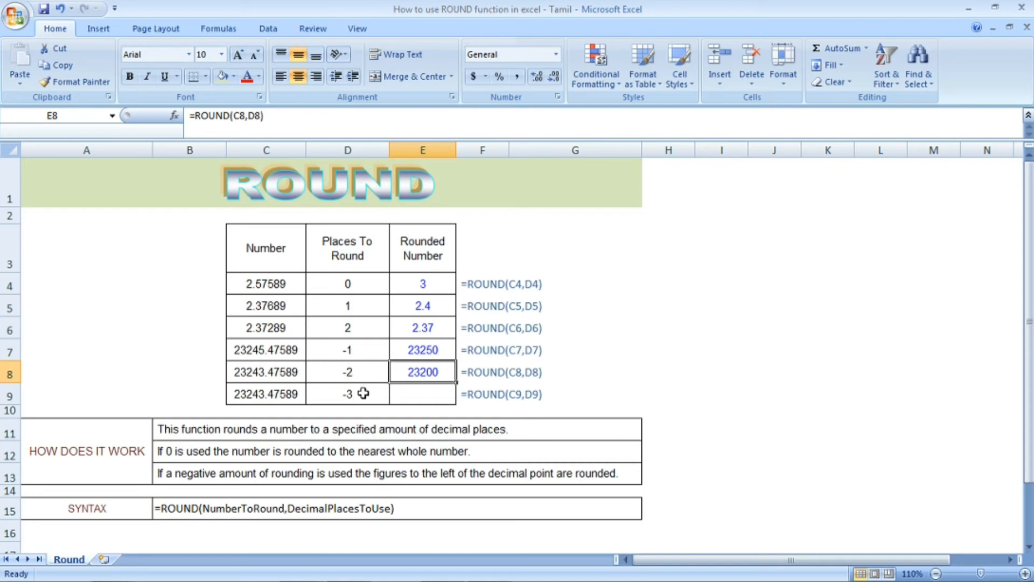
pyautogui.moveTo(458, 382); pyautogui.dragTo(457, 405)
pyautogui.click(447, 396)
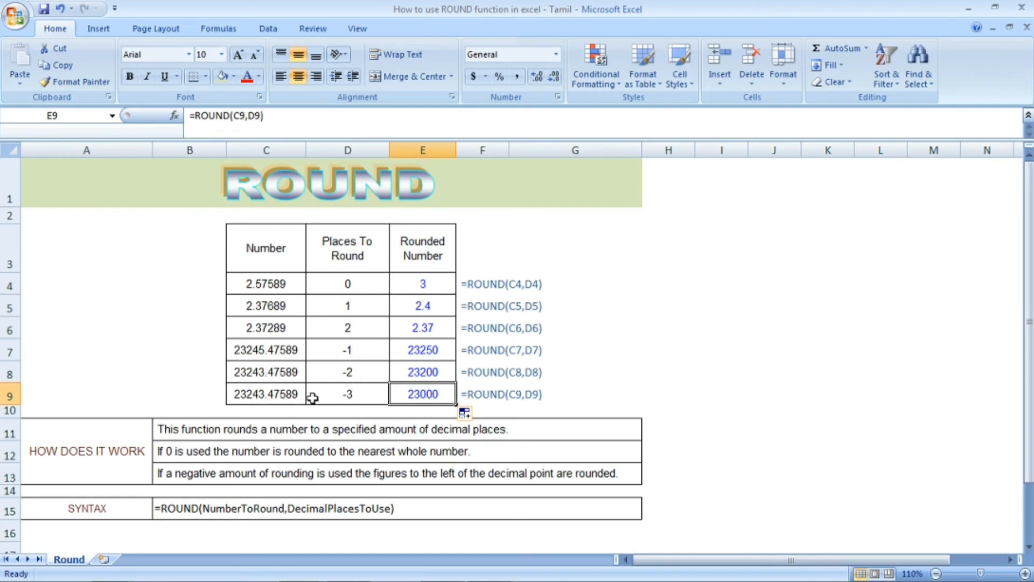
# Change the number in cell C9 to 23843.47589 and review the rounded results in E9, E8 and E7
pyautogui.doubleClick(250, 394)
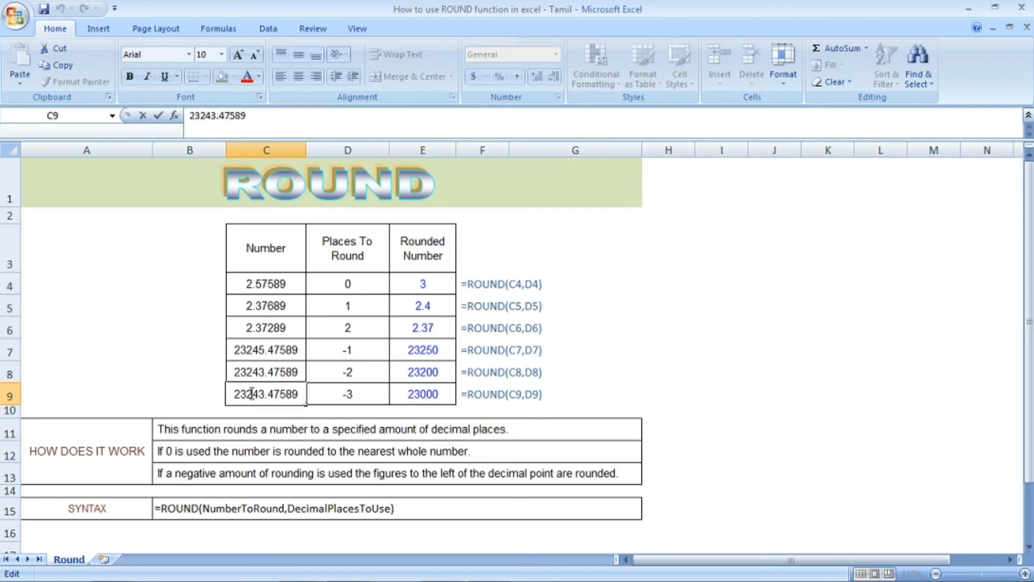
pyautogui.press('BackSpace')
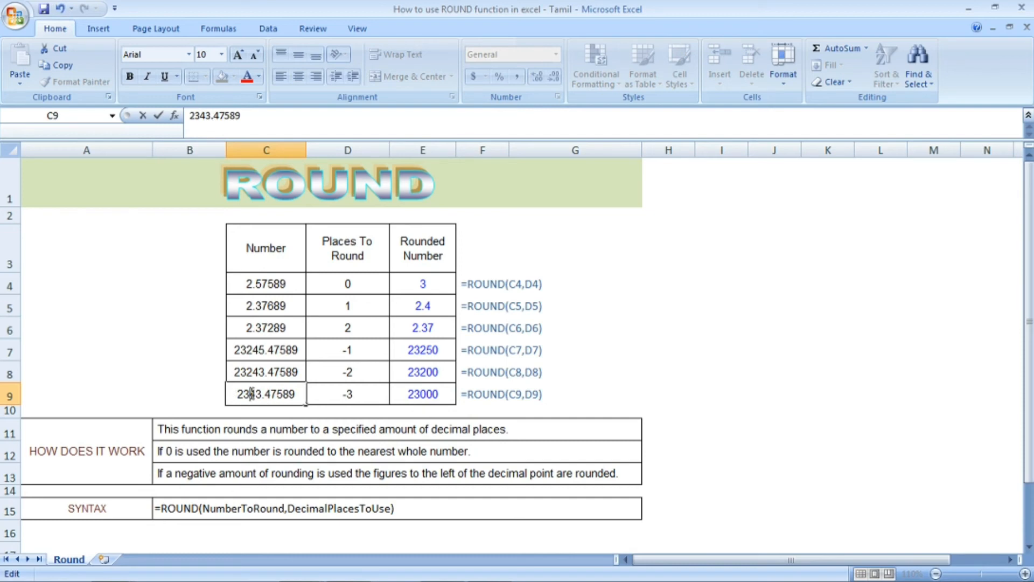
pyautogui.write('8')
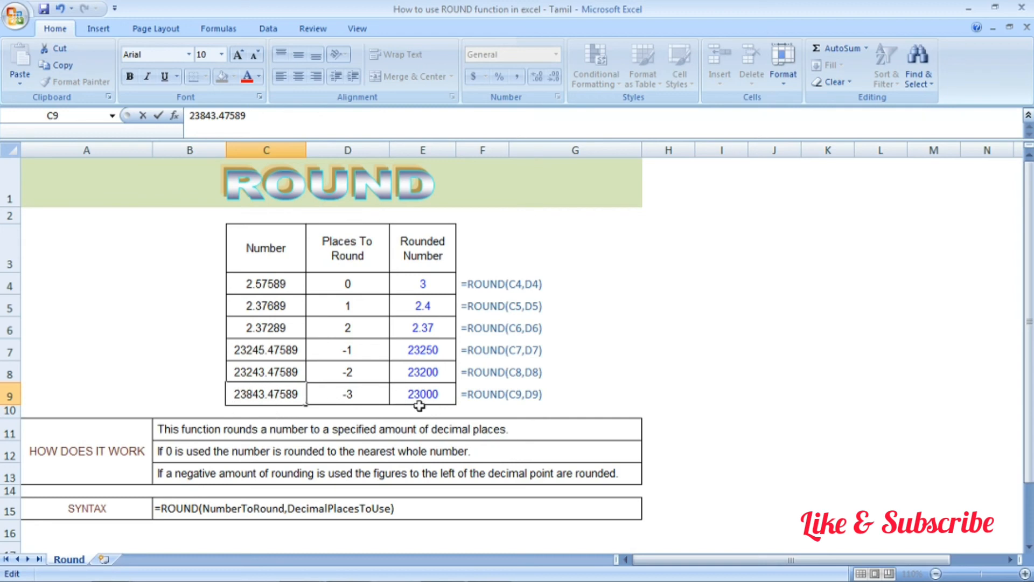
pyautogui.click(453, 394)
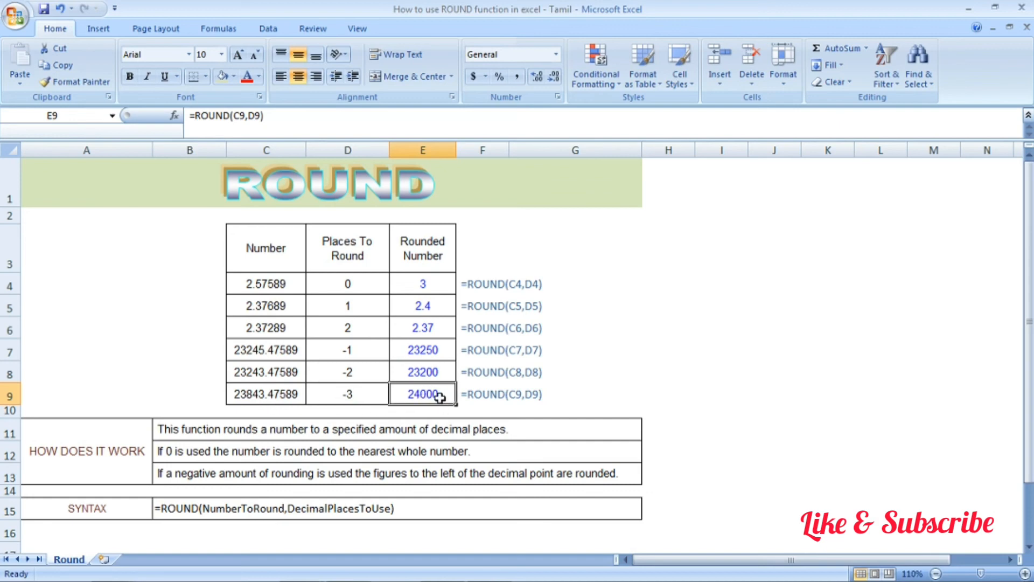
pyautogui.click(434, 370)
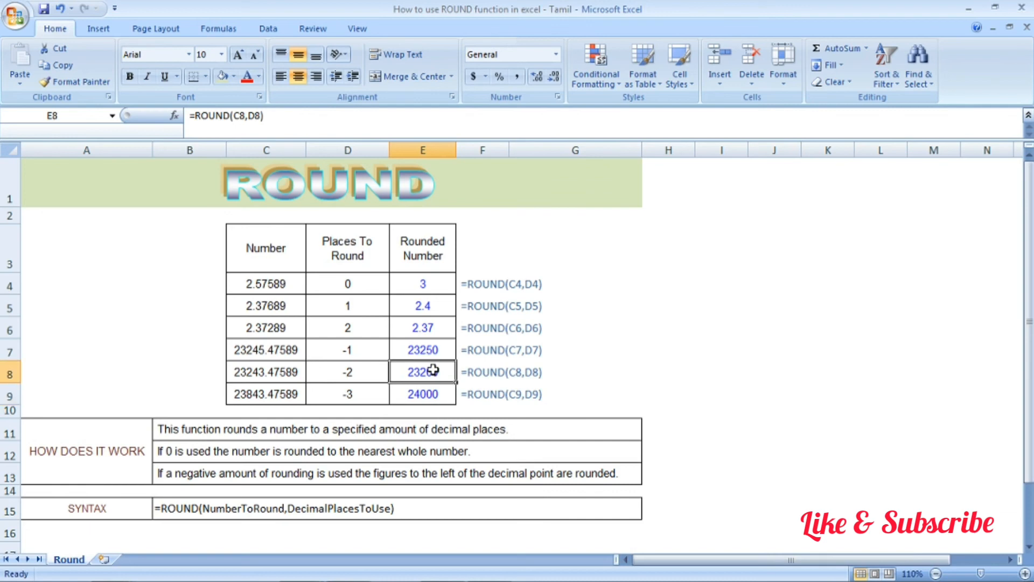
pyautogui.click(433, 351)
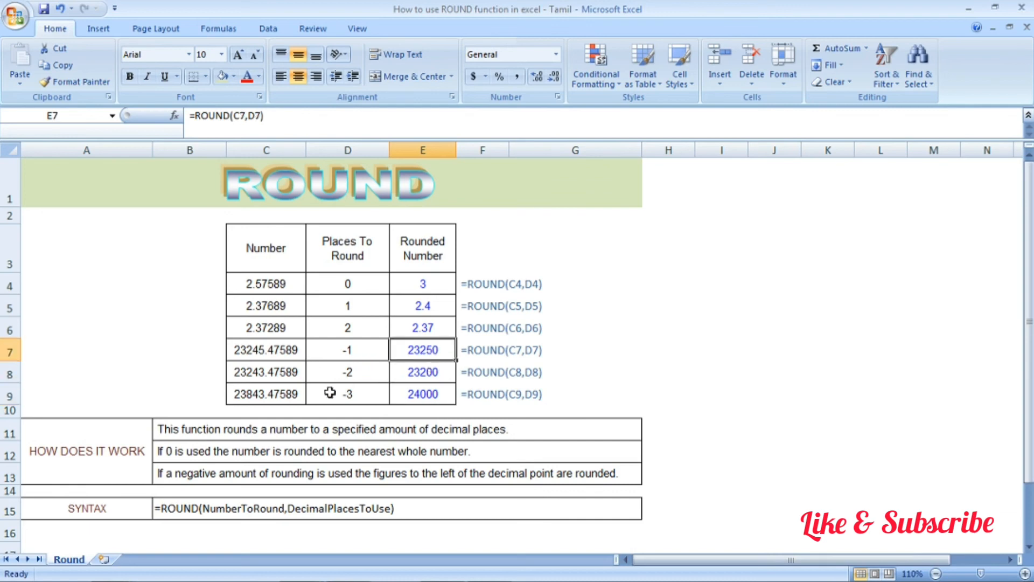